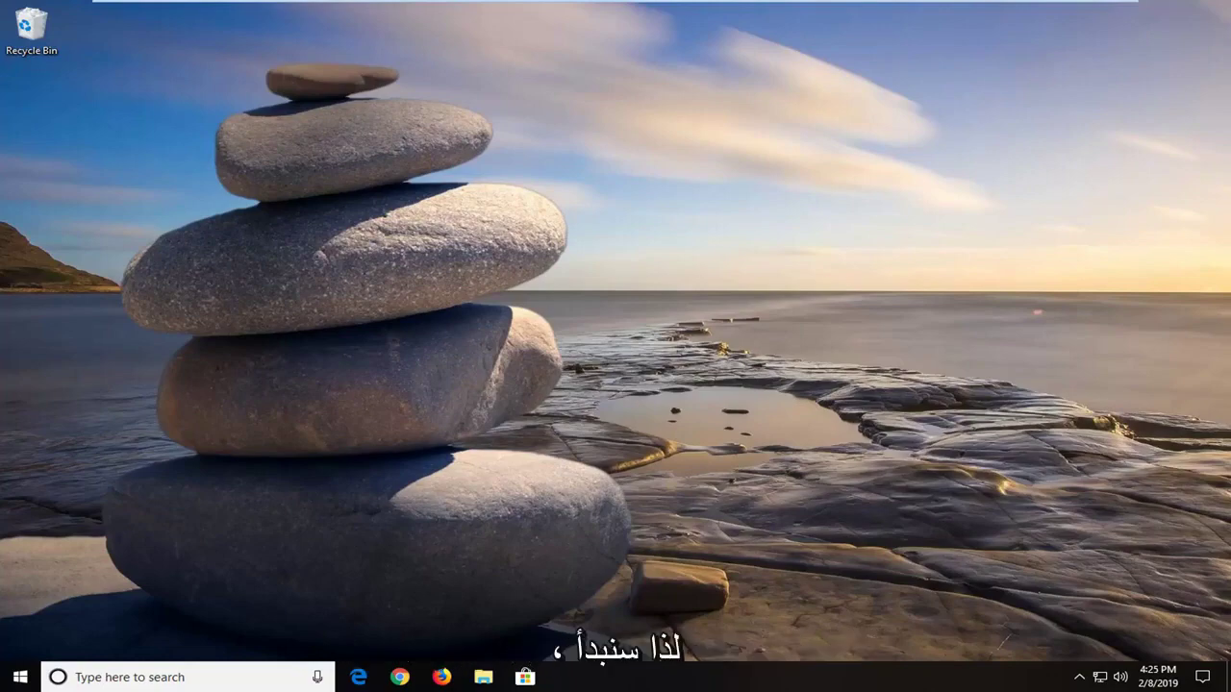
Search the Start menu for 'device manager' and launch Device Manager
click(6, 676)
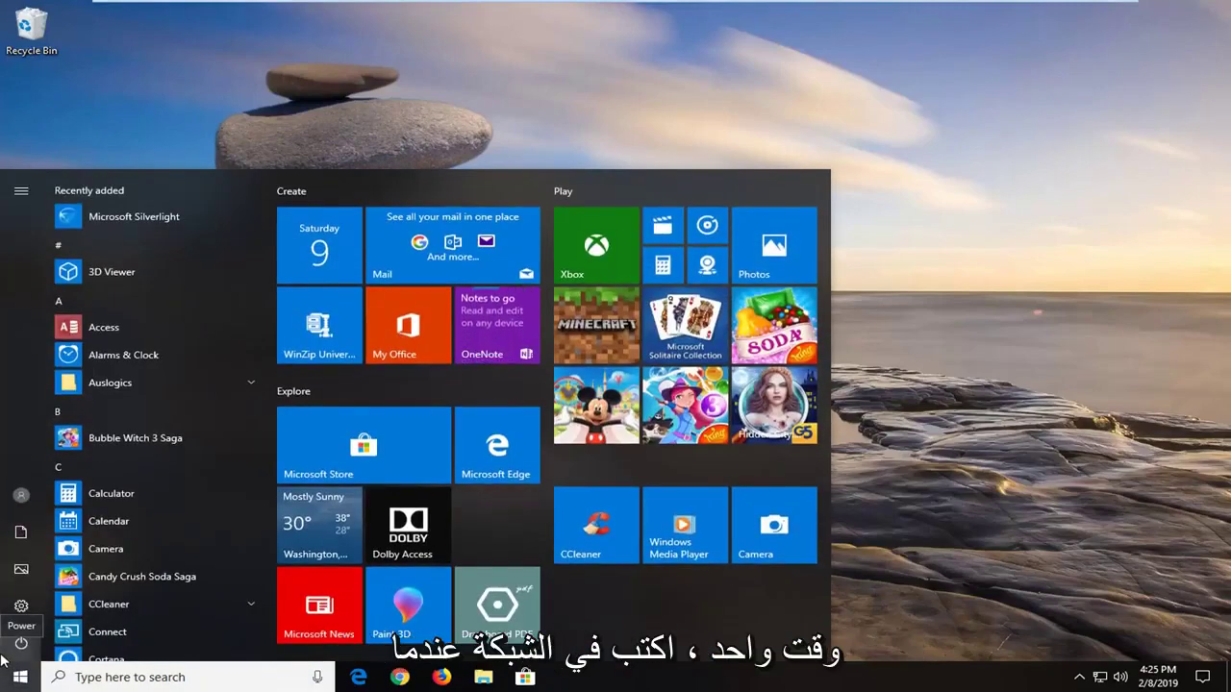
text(network)
key(ctrl+a)
text(device manager)
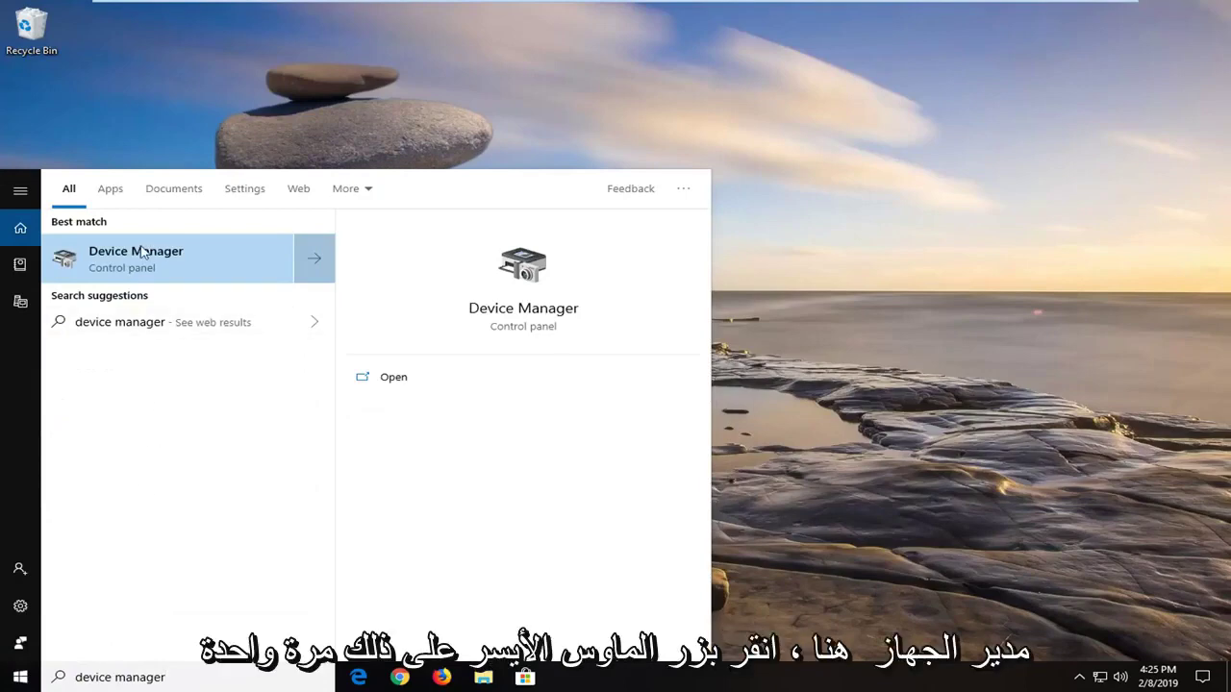
click(146, 257)
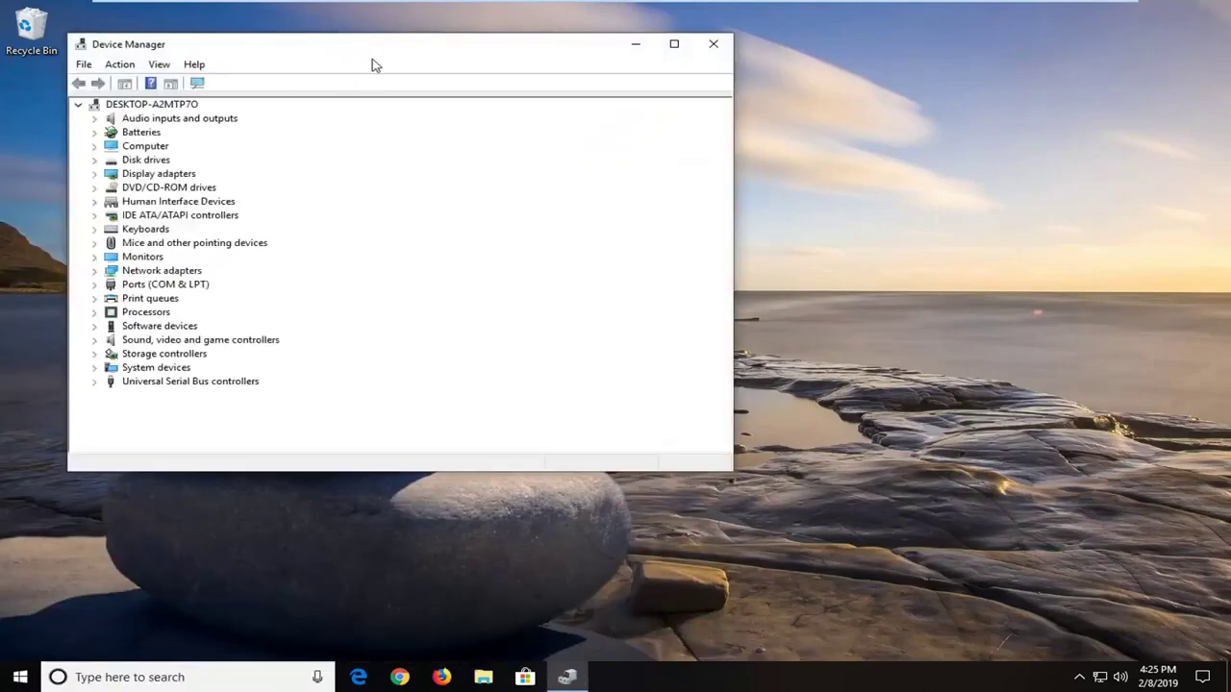
Move and enlarge Device Manager, expand Network adapters, and select the Intel(R) 82574L adapter
drag(500, 53, 585, 61)
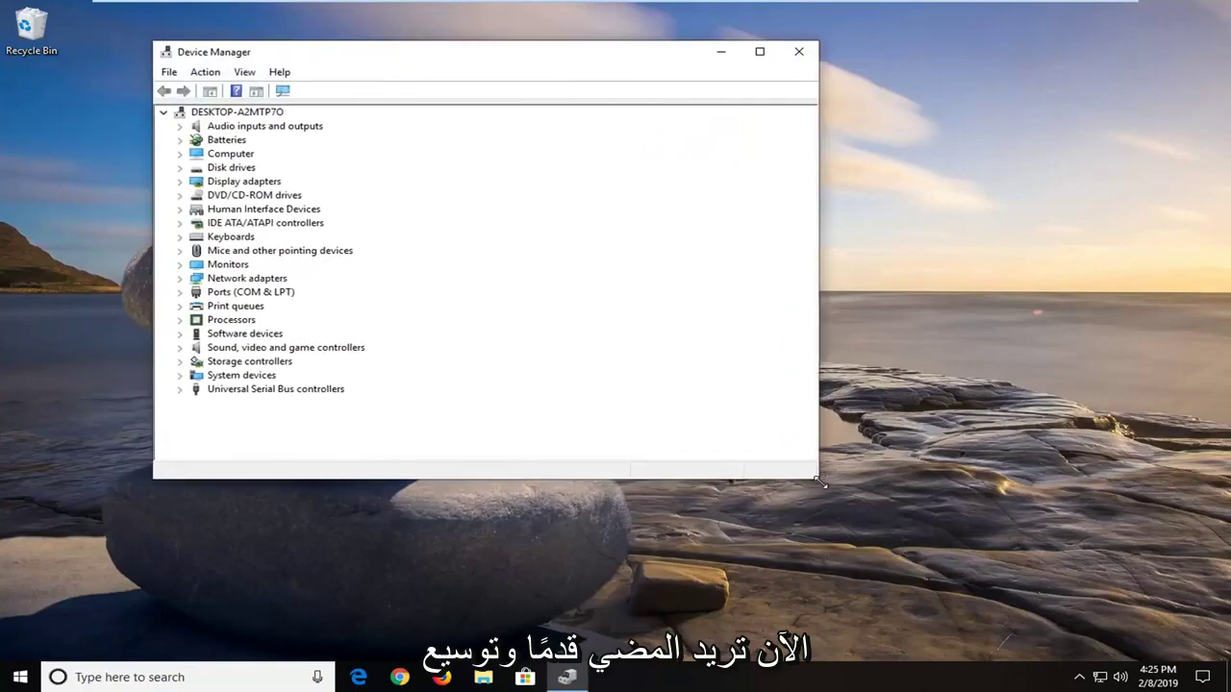
drag(820, 483, 1092, 606)
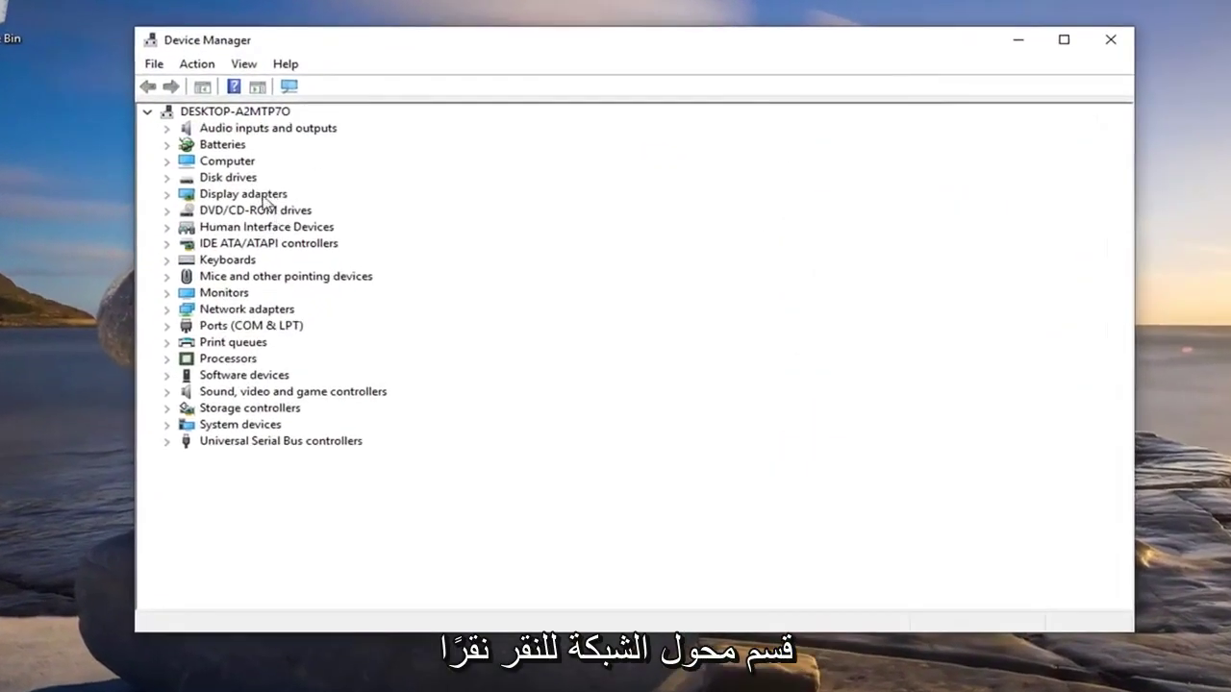
click(228, 310)
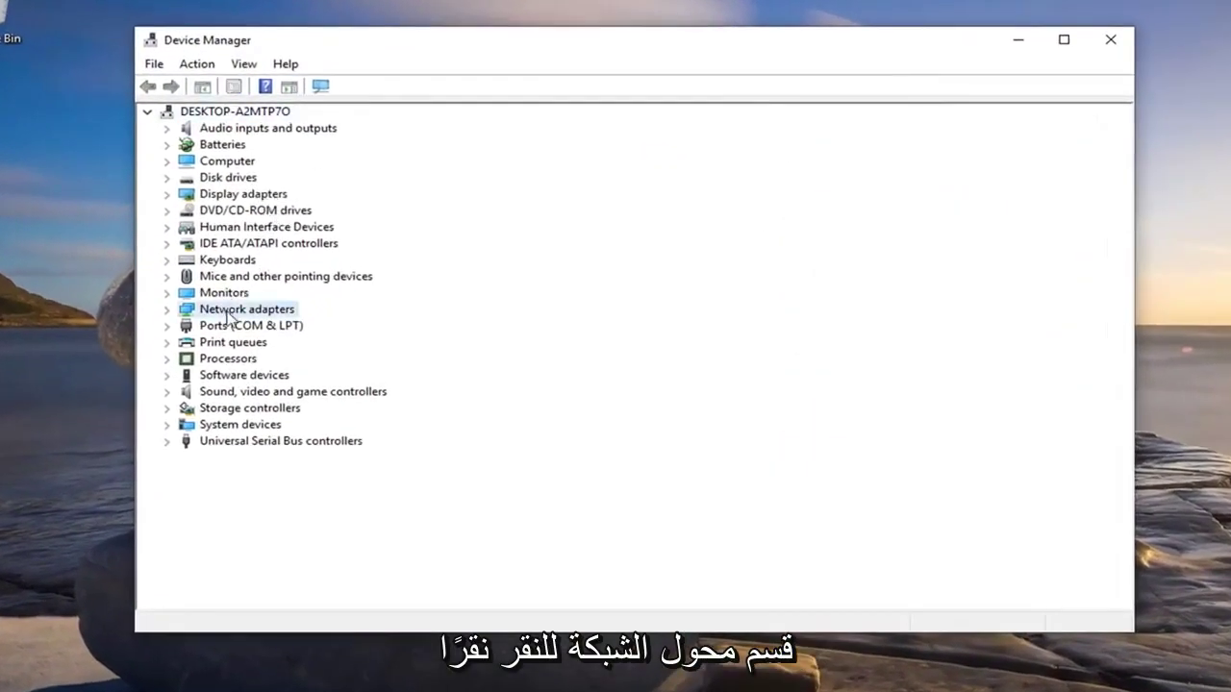
click(167, 311)
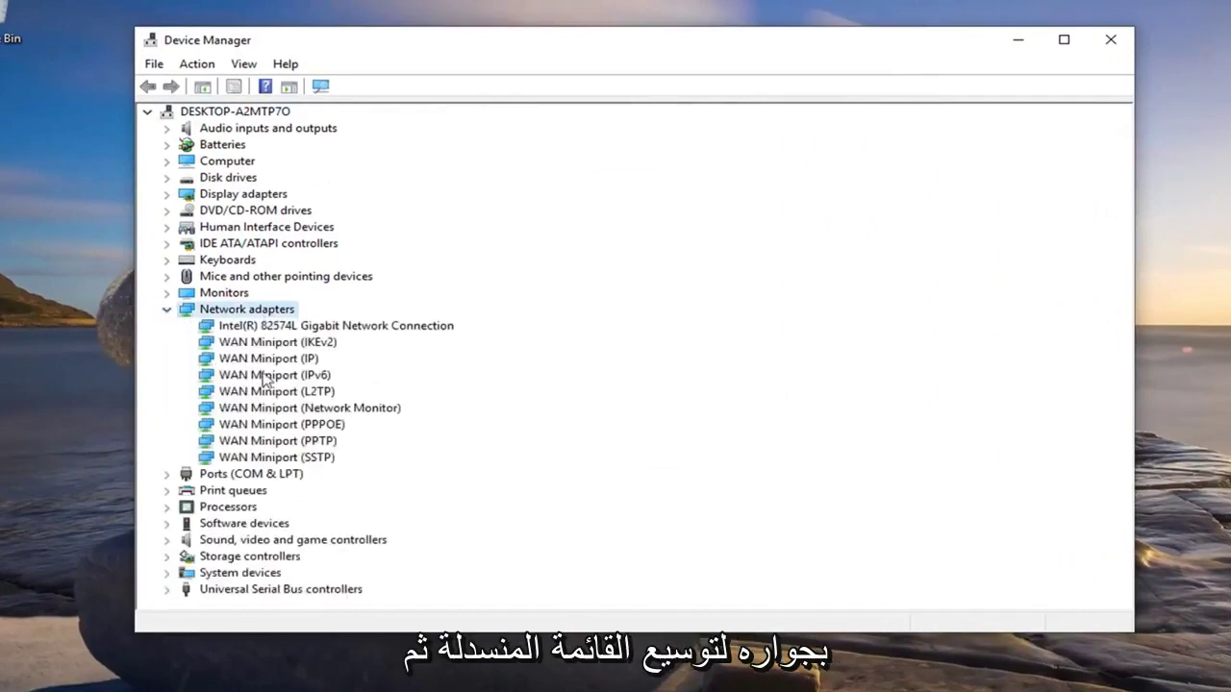
click(301, 328)
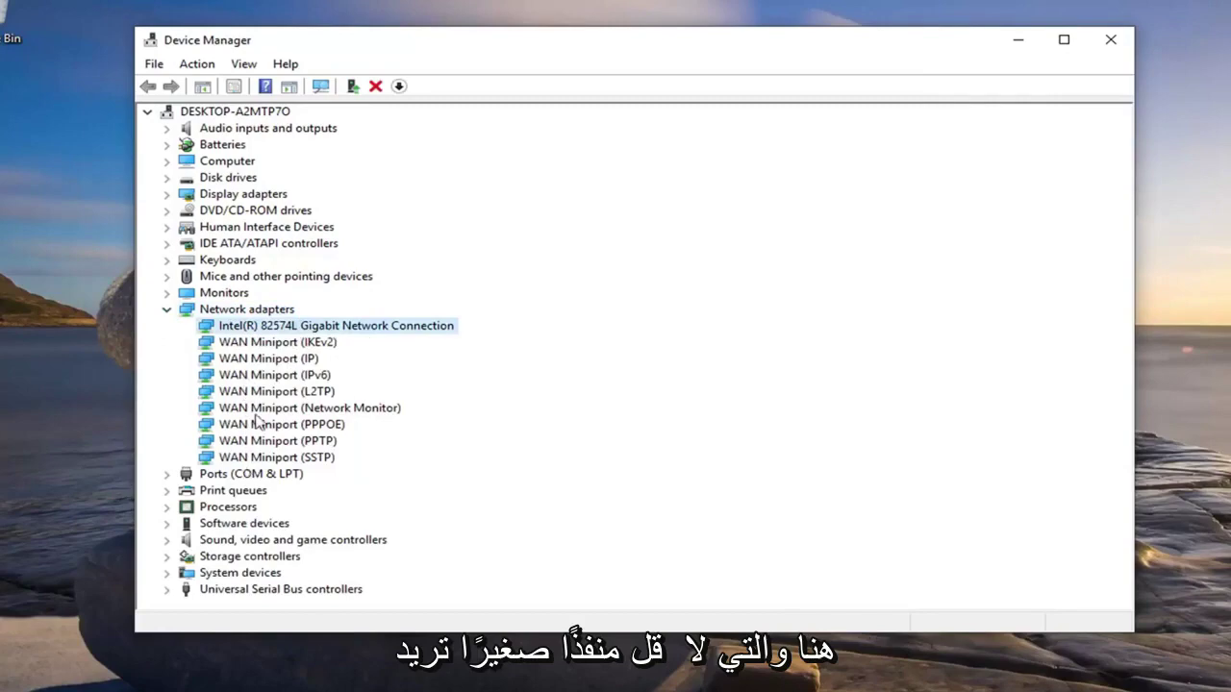
Search automatically online for an updated Intel(R) 82574L Gigabit Network Connection driver
right_click(274, 332)
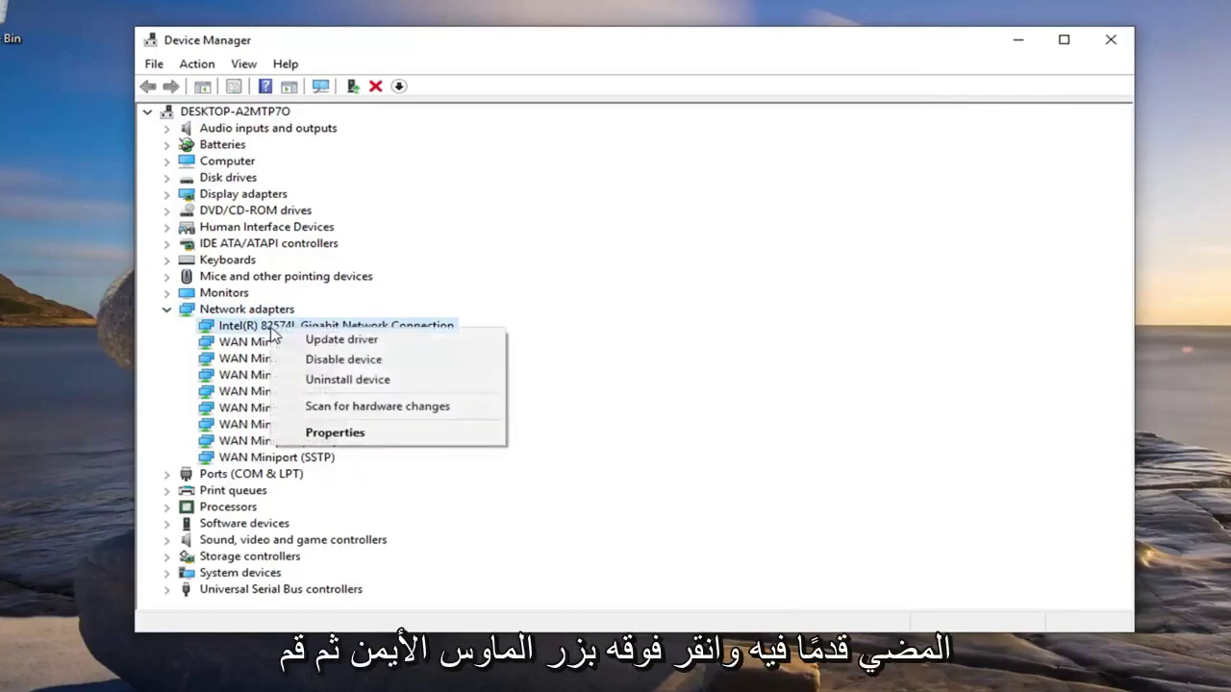
click(348, 340)
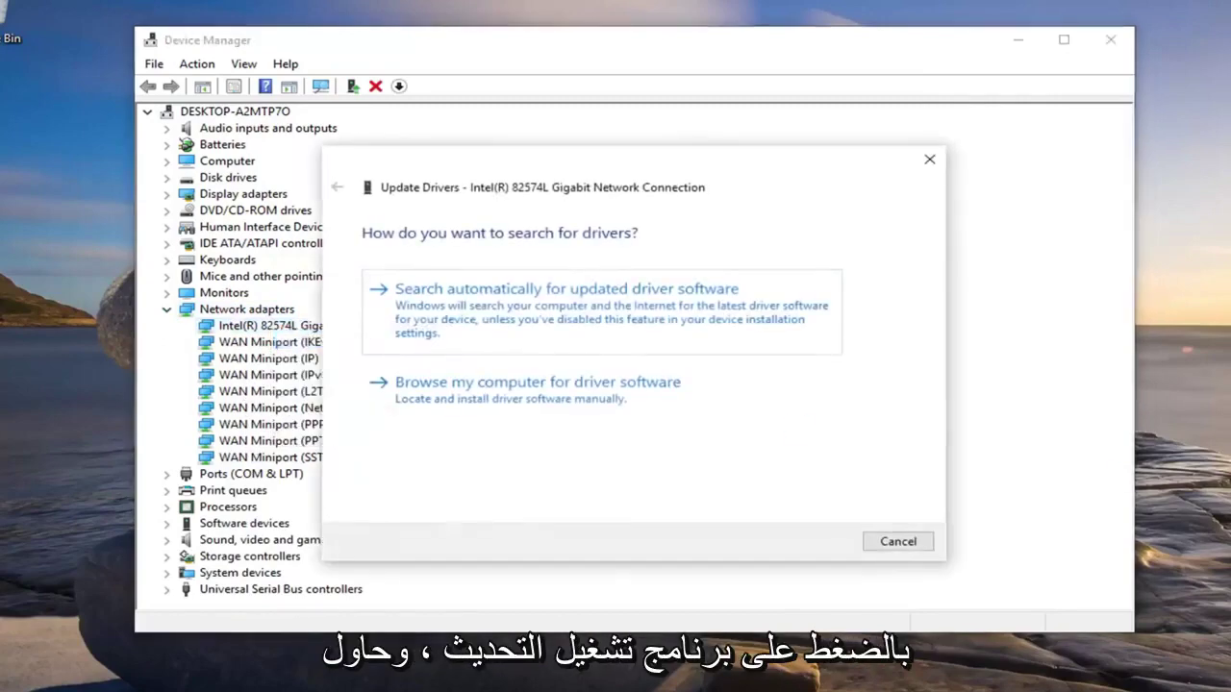
click(685, 317)
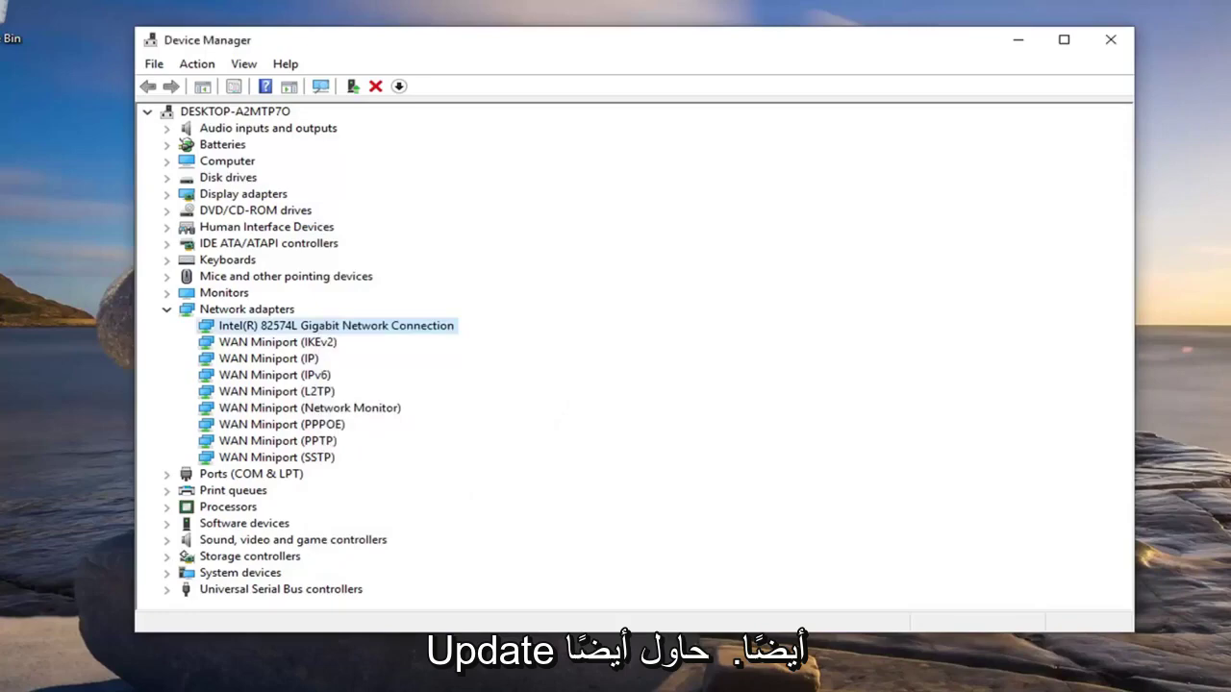
Close the driver update wizard, dismiss the adapter's context menu, and exit Device Manager
click(898, 539)
right_click(318, 328)
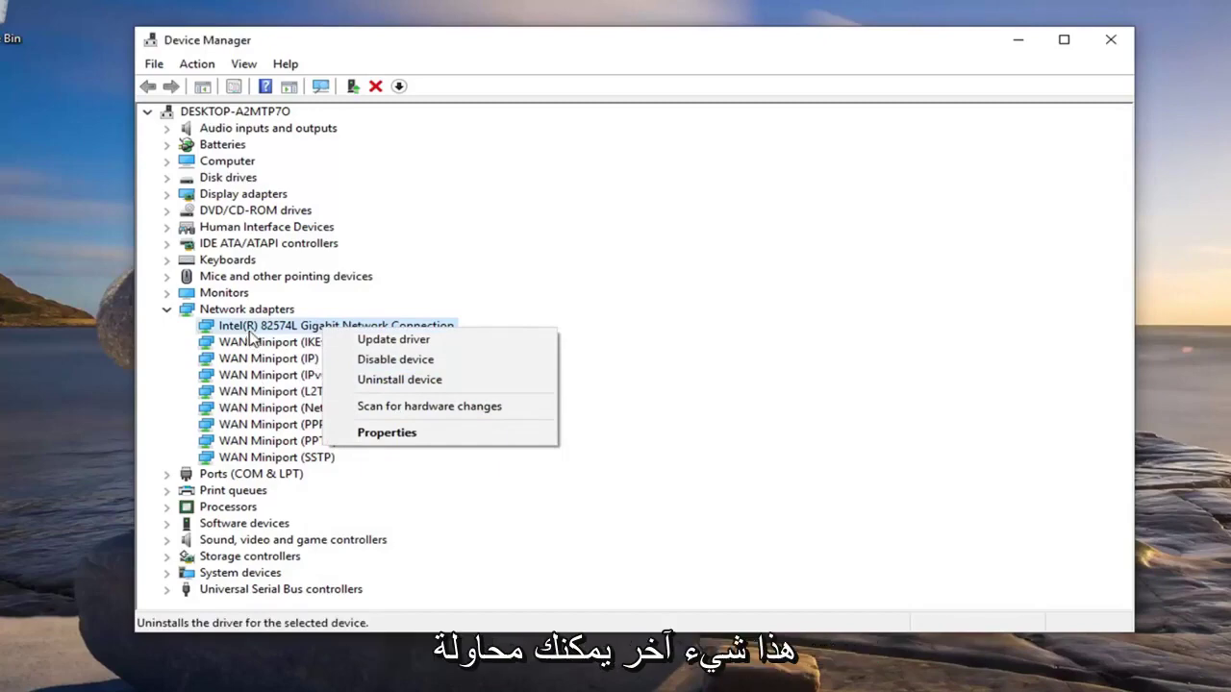
key(Escape)
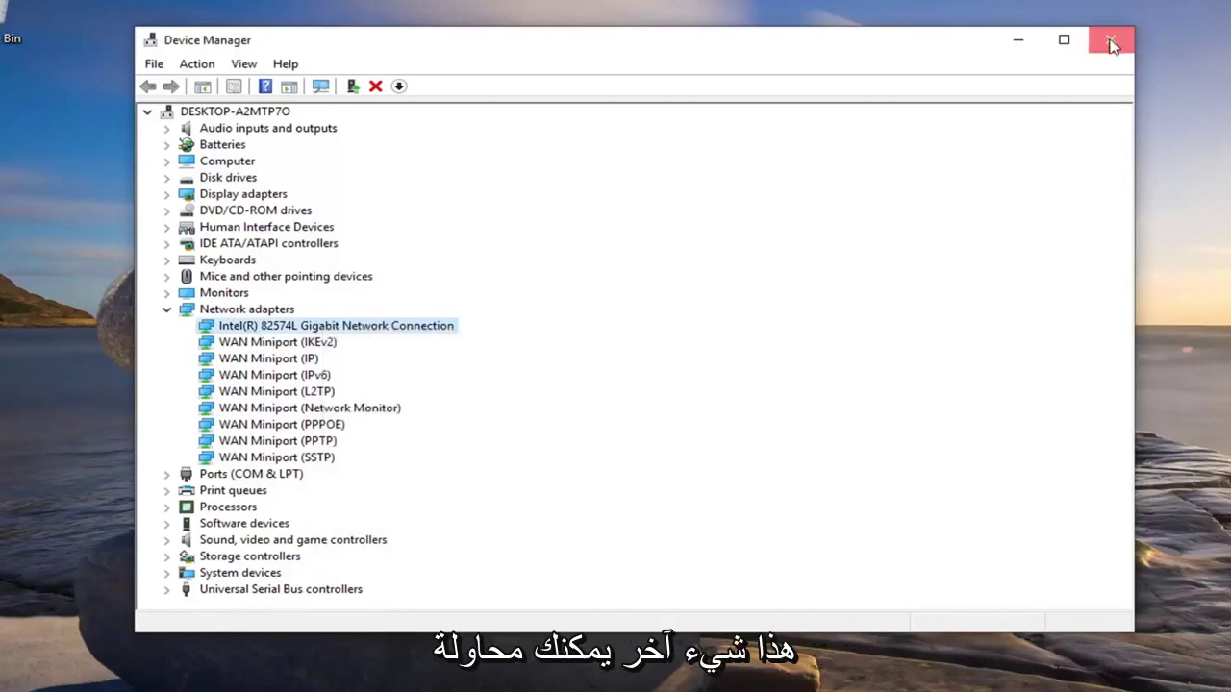
click(1111, 40)
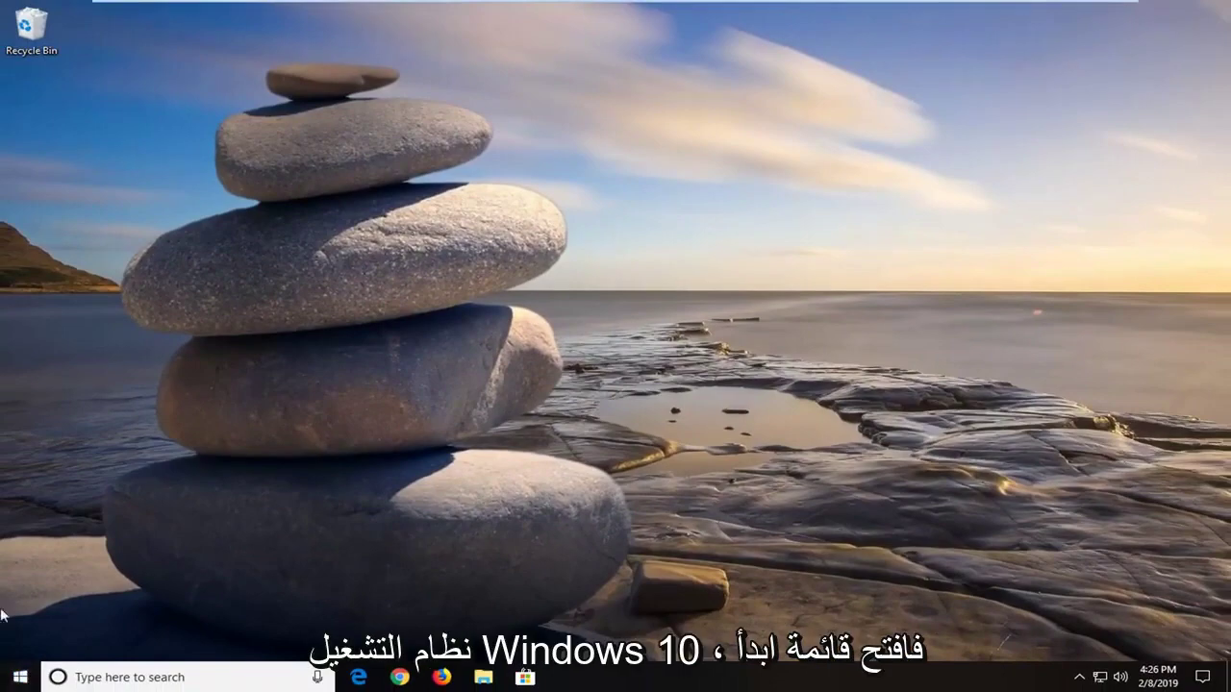
Search the Start menu for 'troubleshoot' and open the Troubleshoot settings page
click(14, 679)
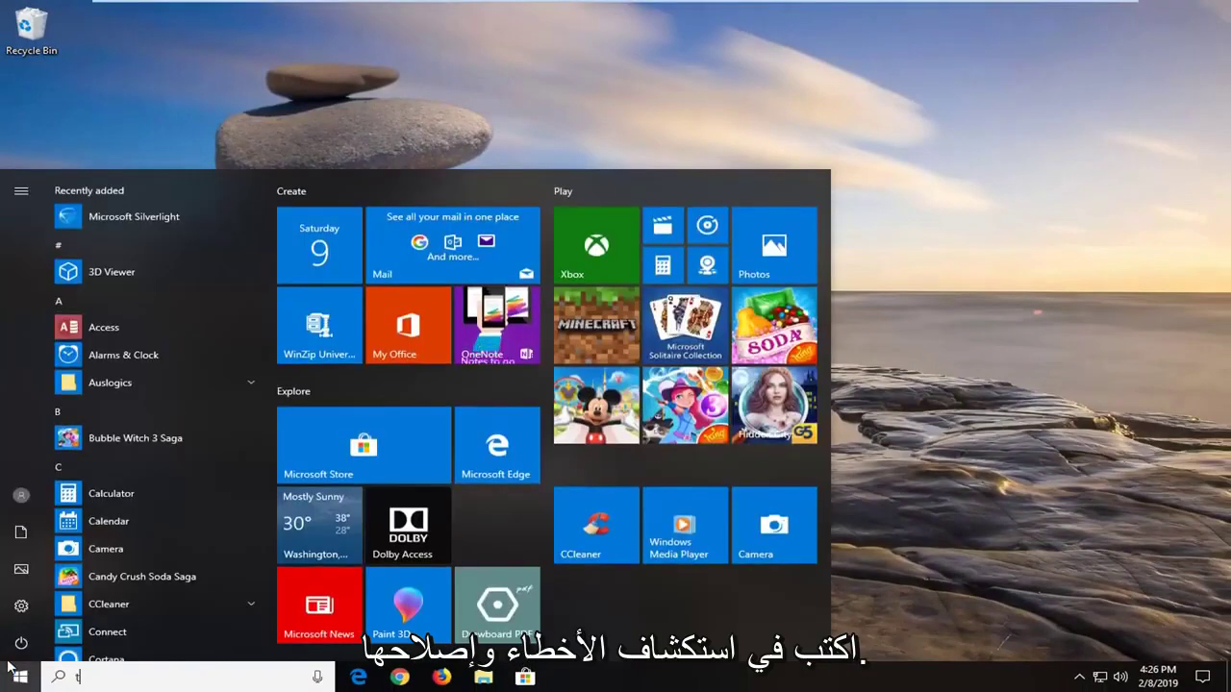
text(troubleshoot)
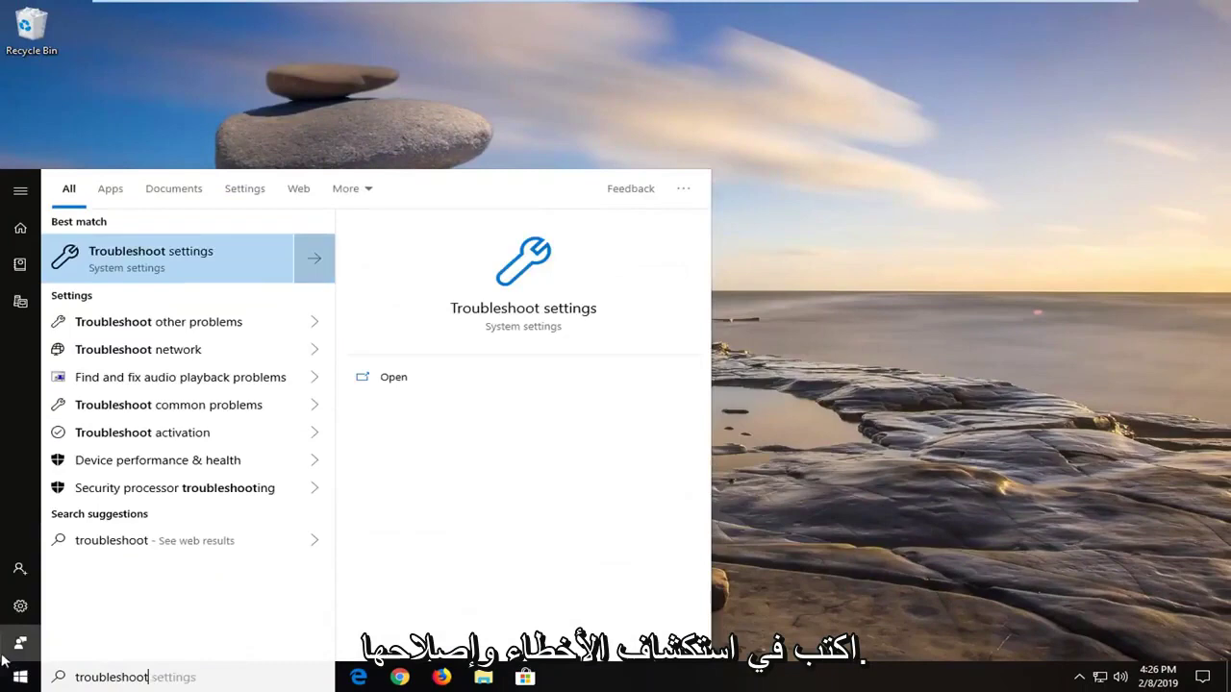
click(164, 262)
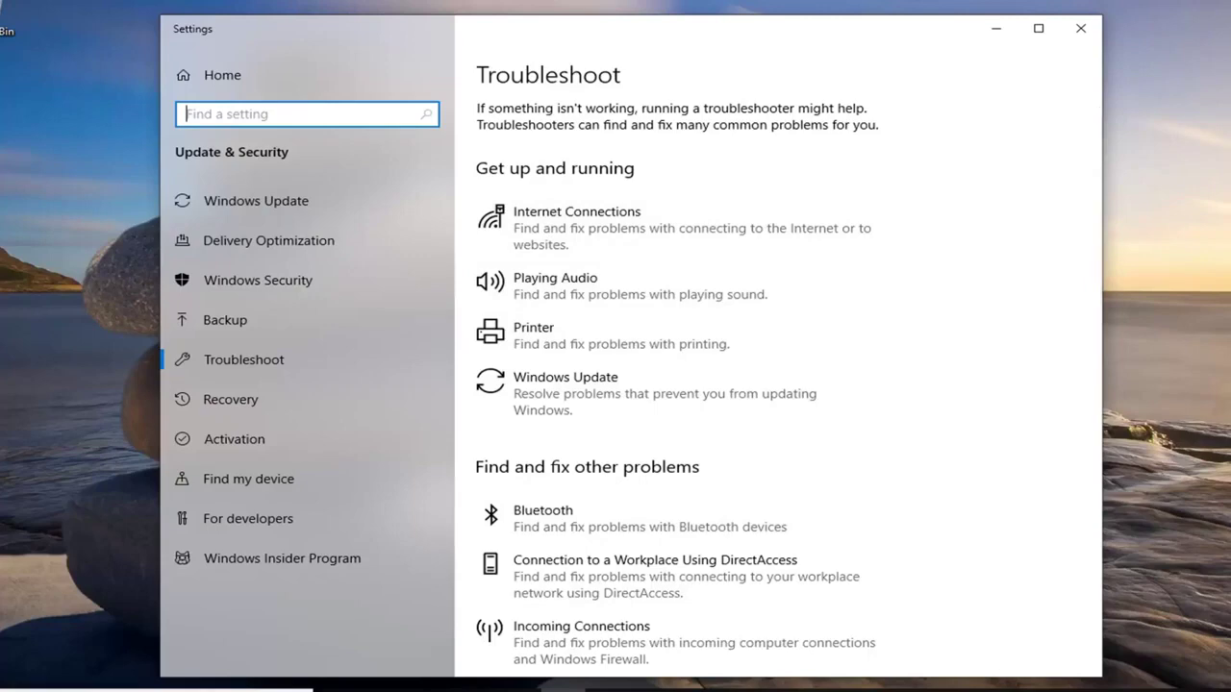
Run the Internet Connections troubleshooter for a specific web page, then close it
click(663, 243)
mouse_move(1097, 226)
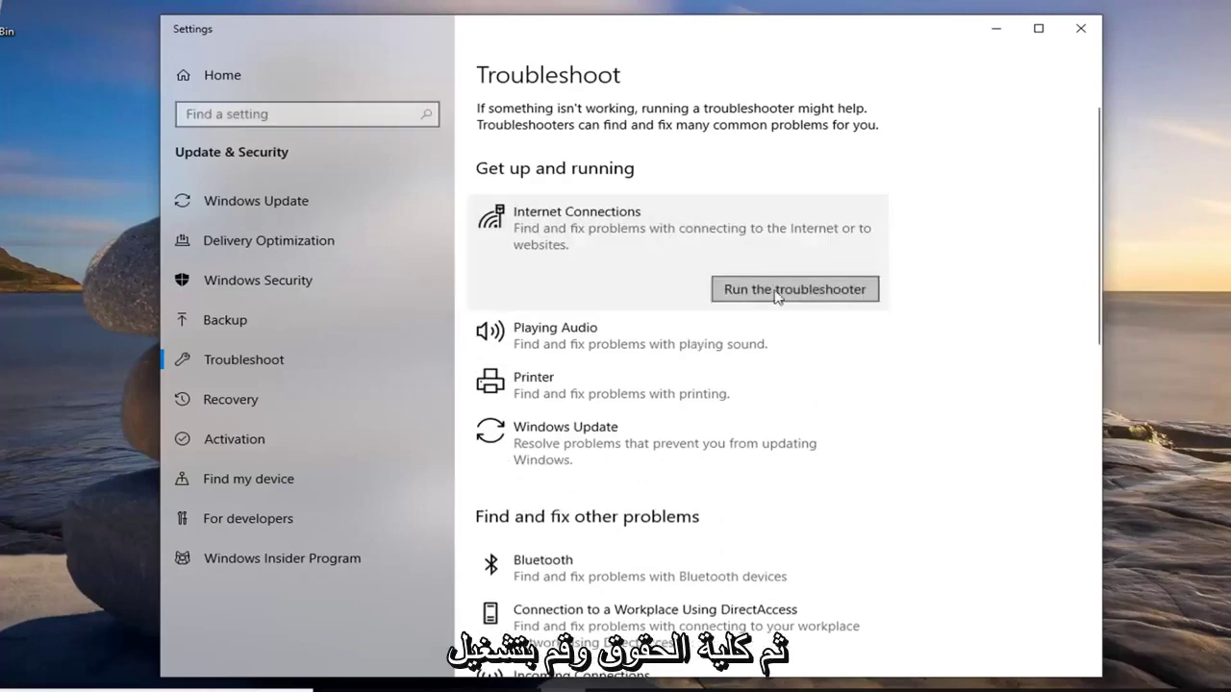
click(780, 291)
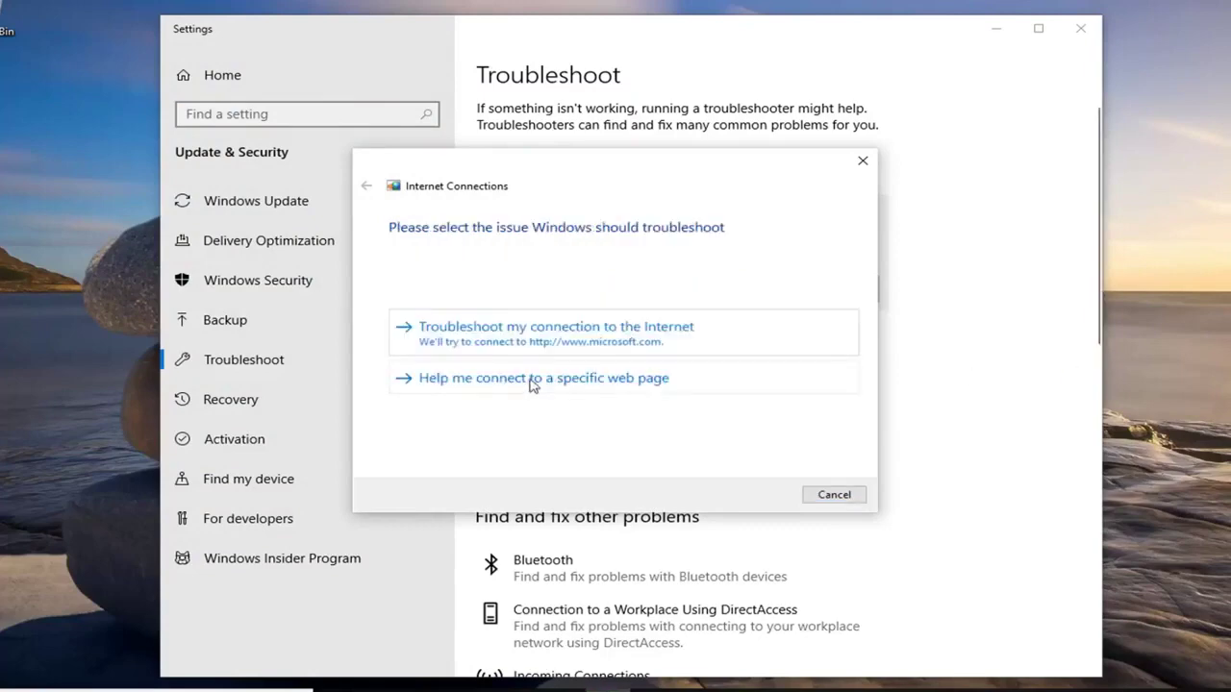
click(537, 348)
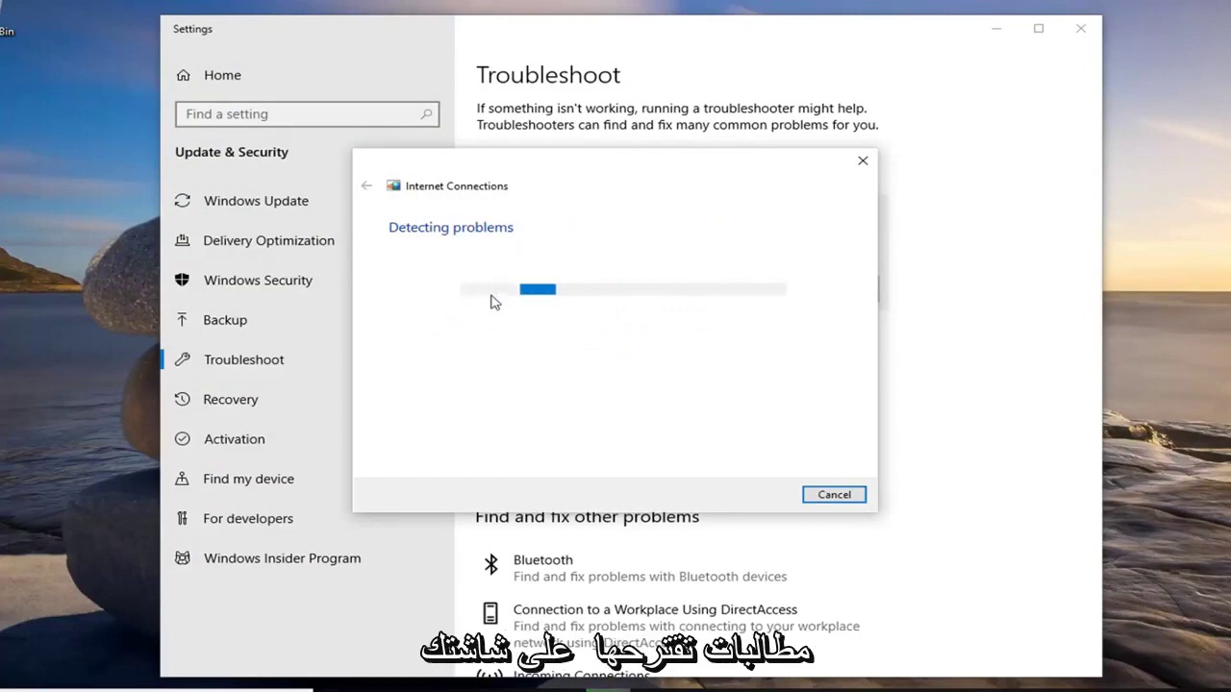
click(862, 161)
Run the Network Adapter troubleshooter, dismiss it, and close the Settings window
scroll(859, 264, down, 3)
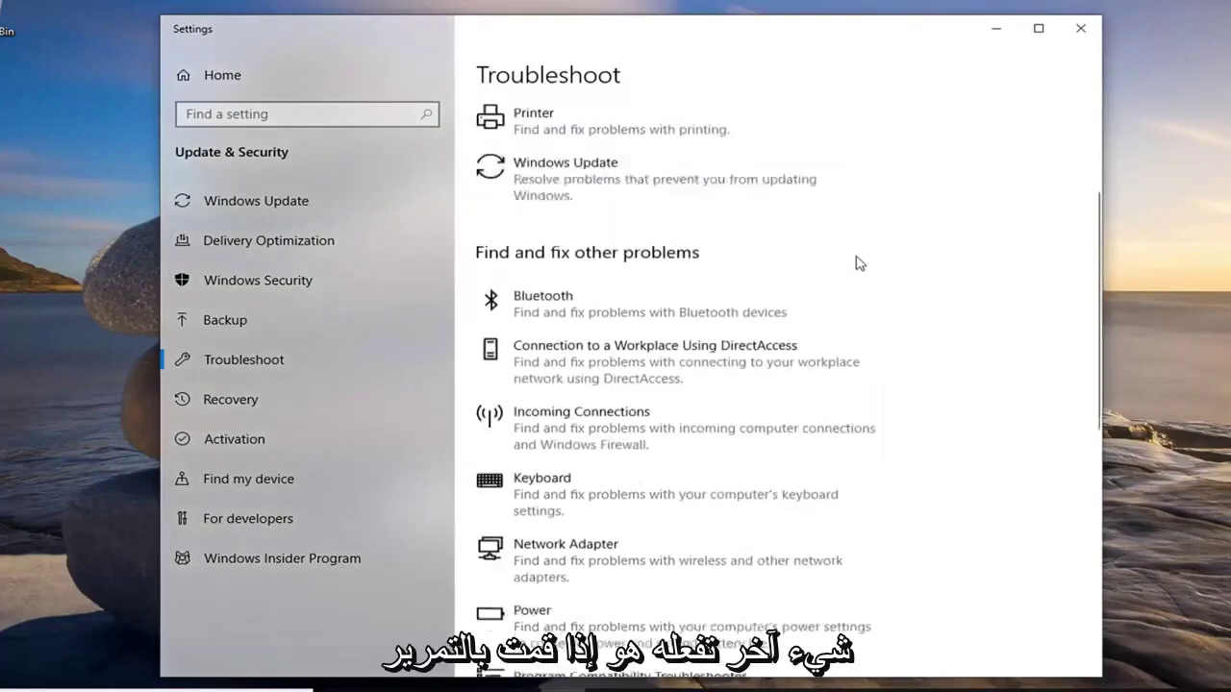
scroll(855, 267, down, 2)
click(596, 330)
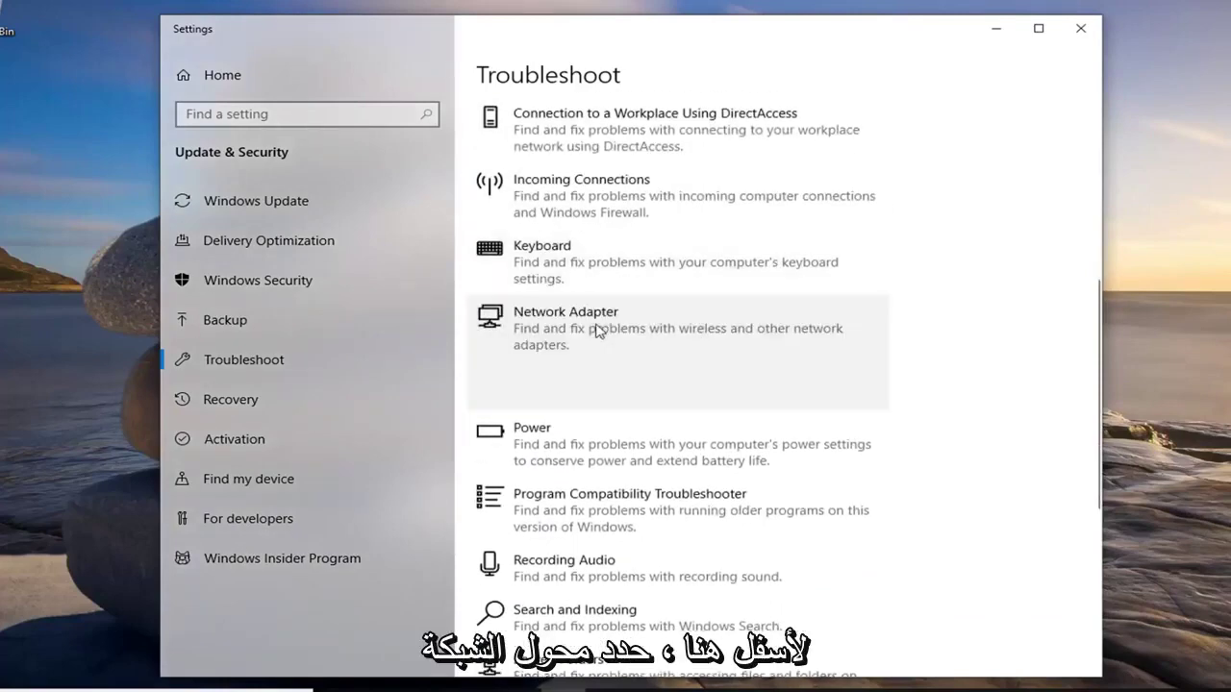
click(753, 390)
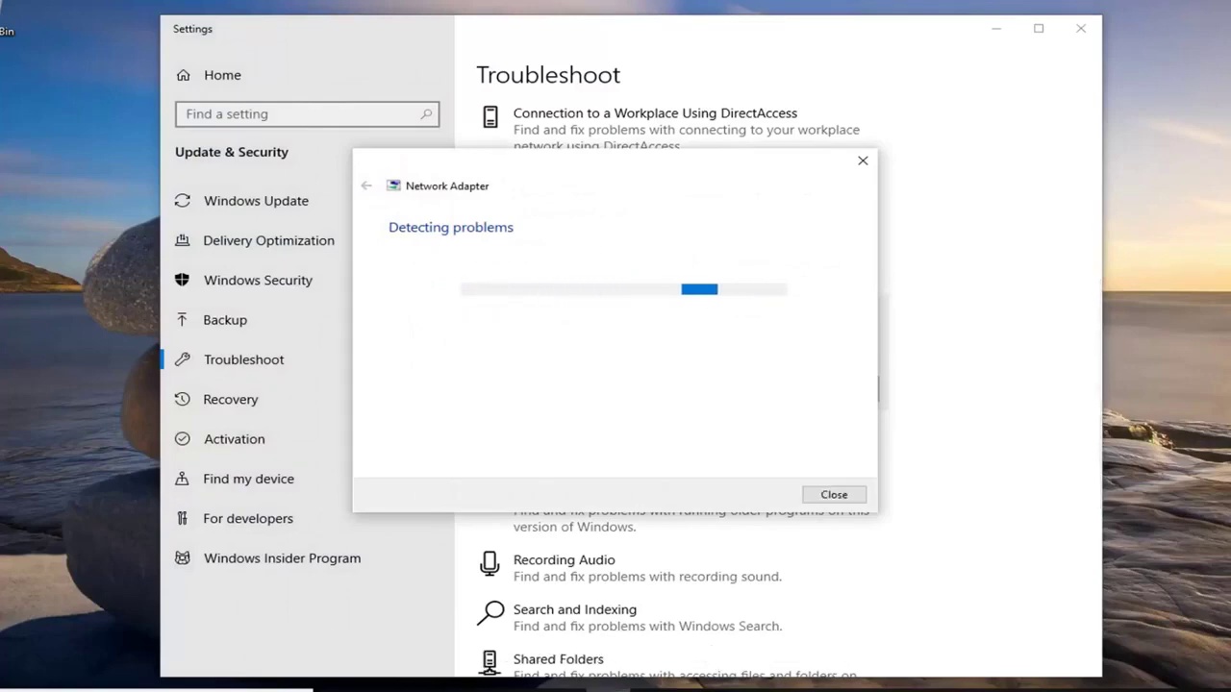
click(862, 160)
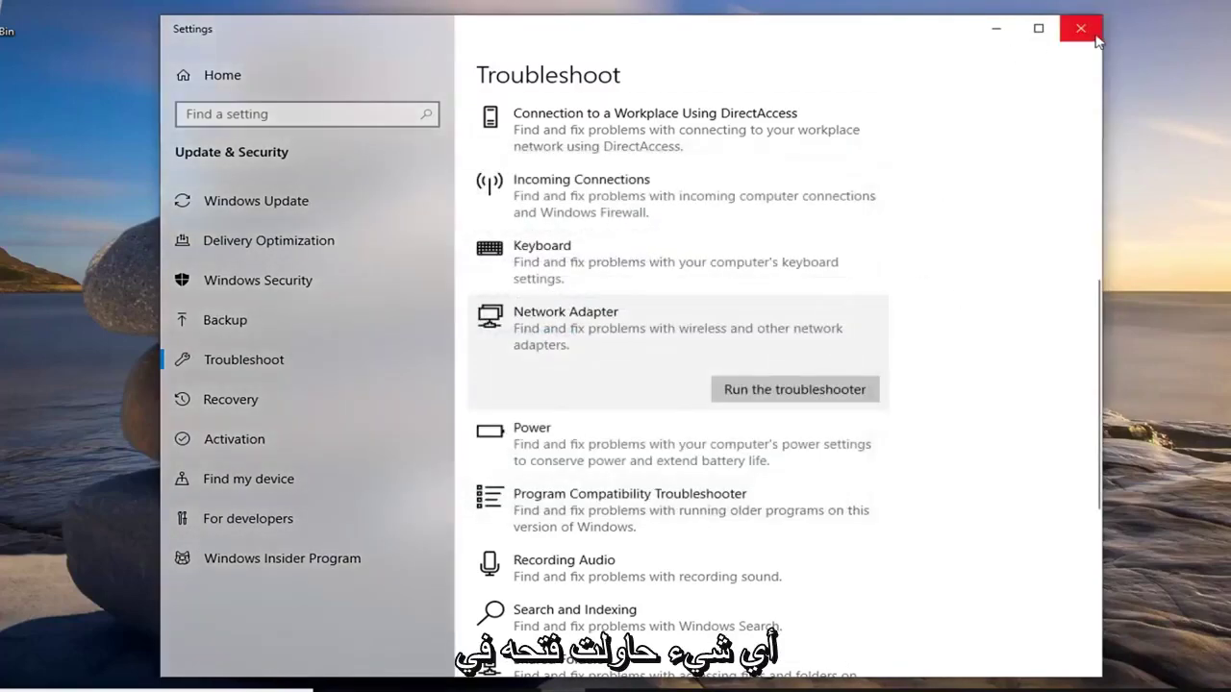
click(1080, 28)
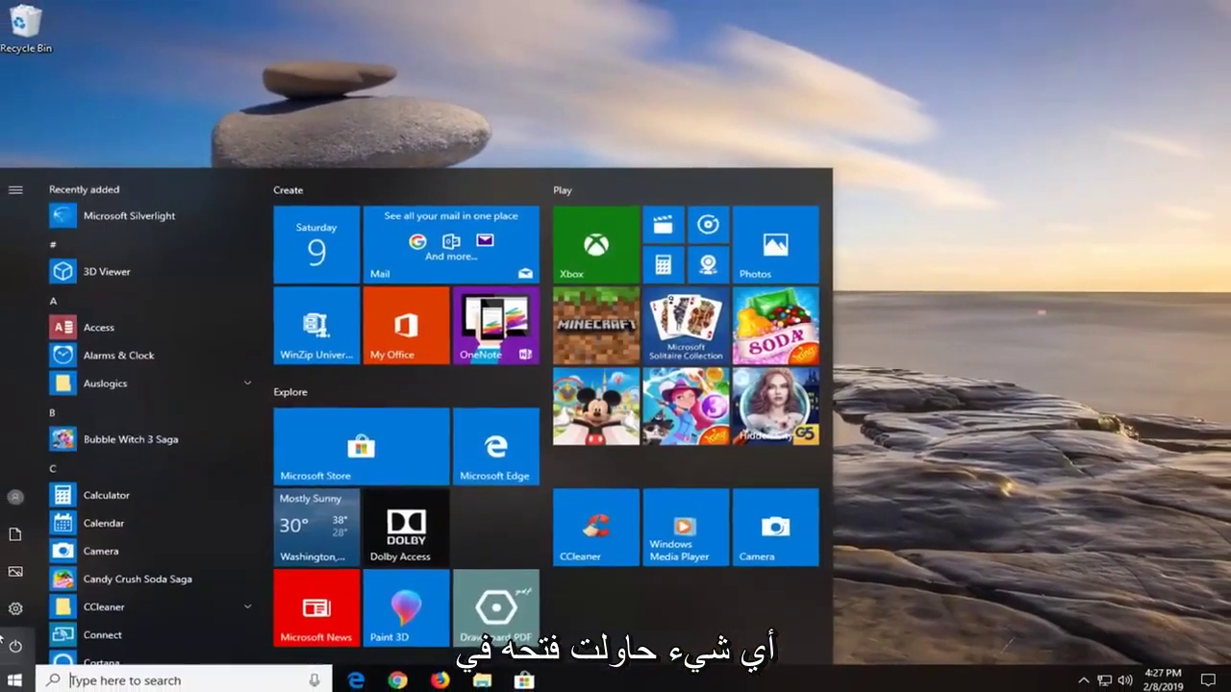
Search for 'network reset' and open the Network reset settings page
text(network r)
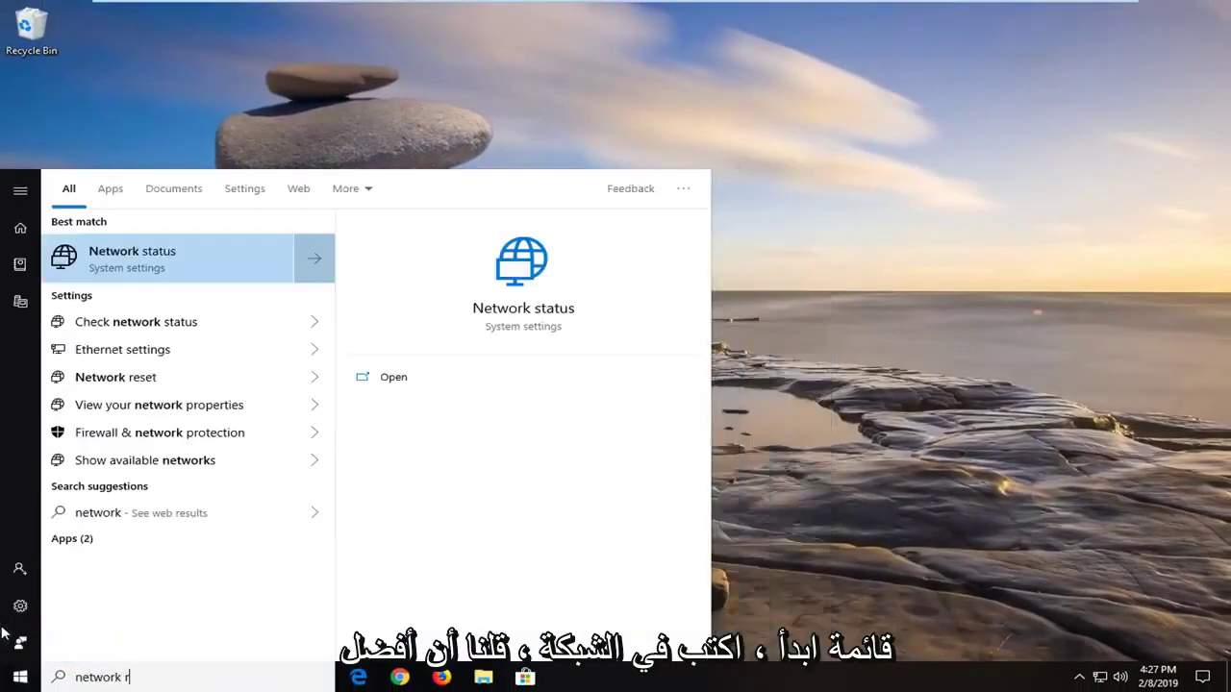
text(eset)
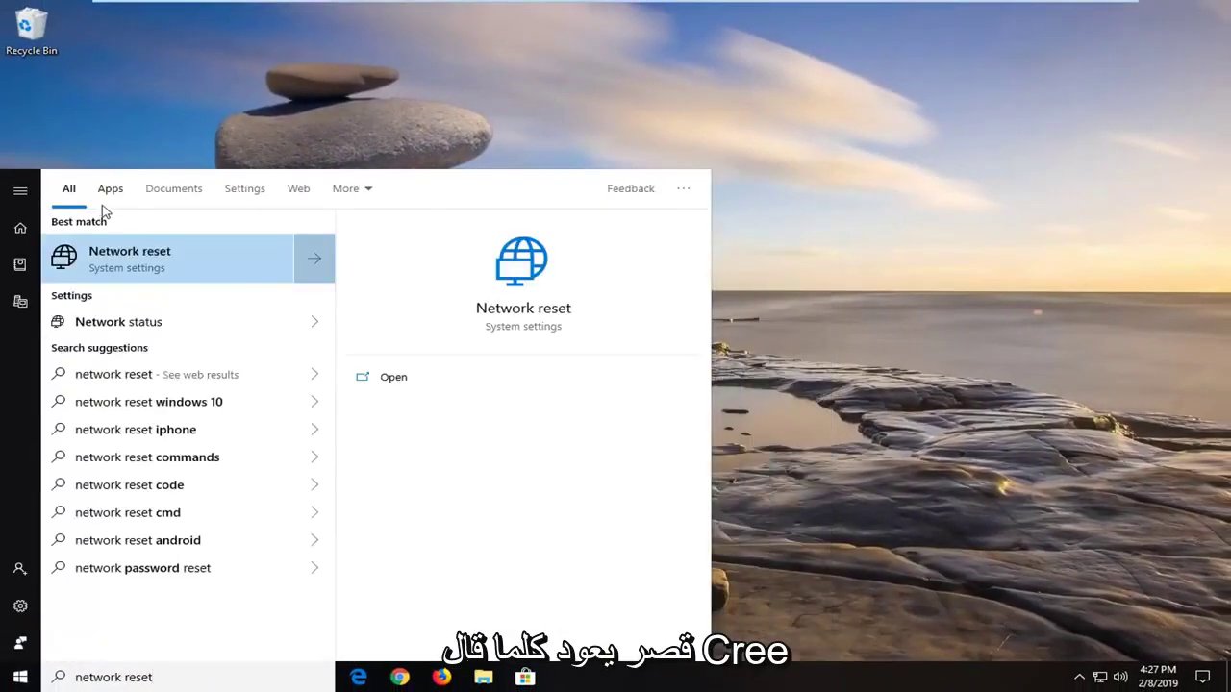
click(118, 263)
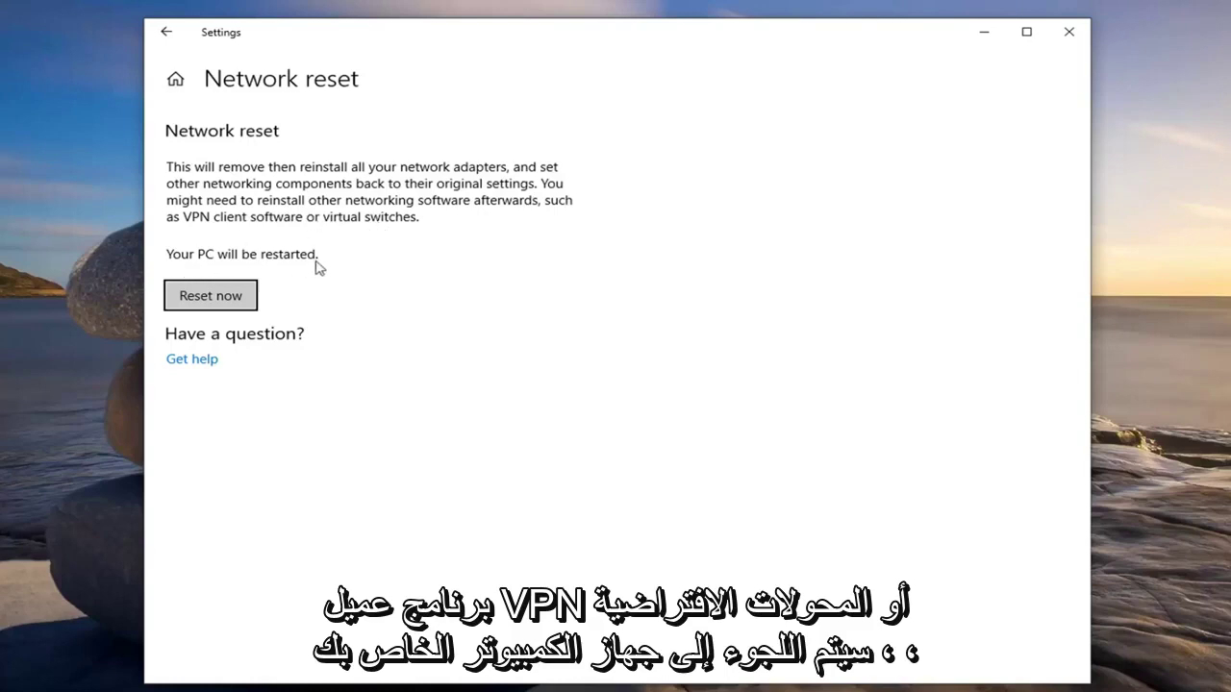
Reset the network now, confirm with Yes, and close the sign-out notice
click(197, 302)
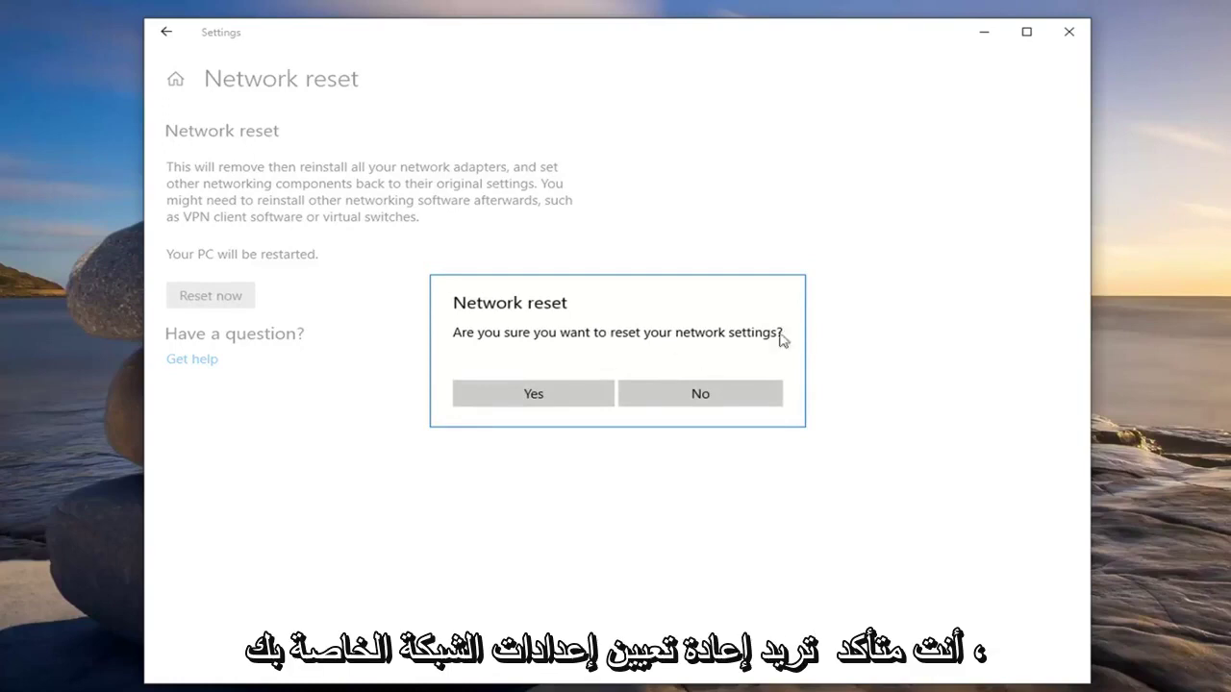
click(547, 398)
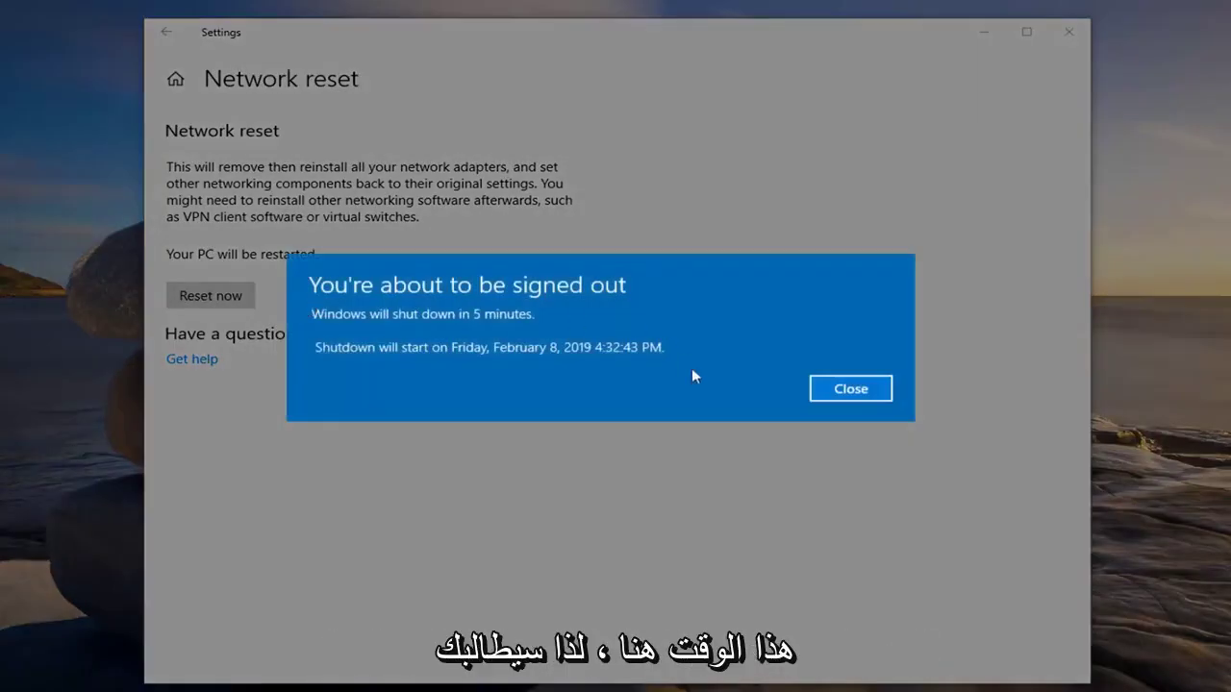
click(851, 388)
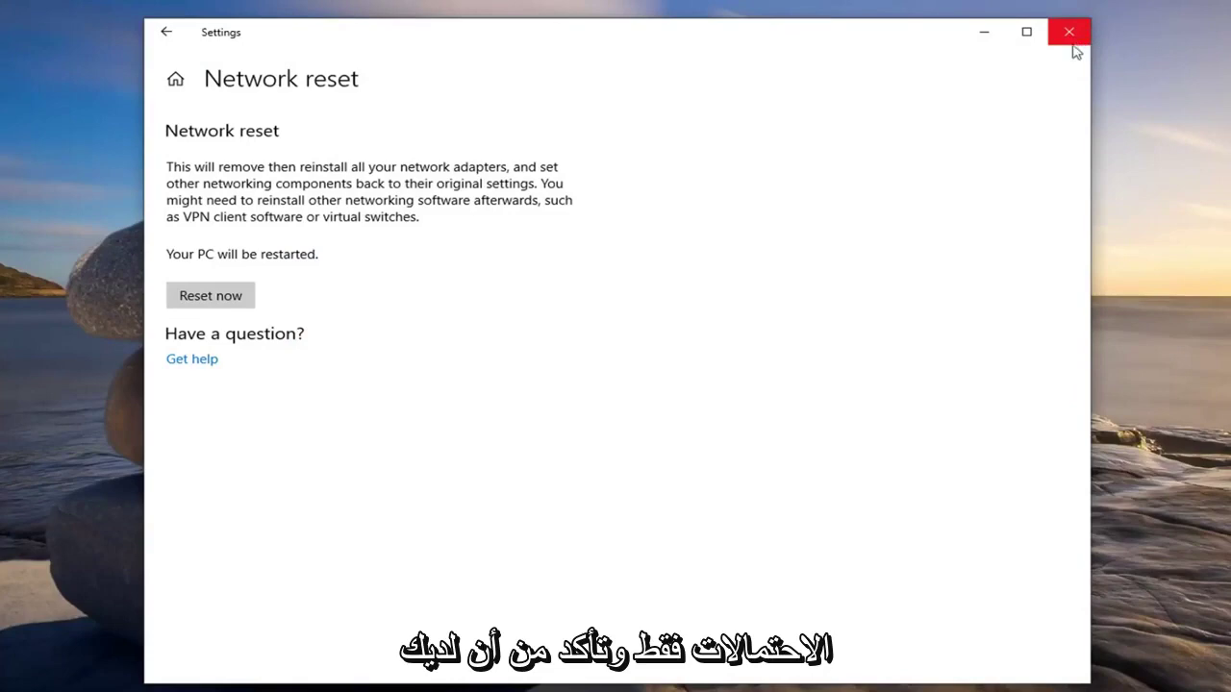
click(1070, 37)
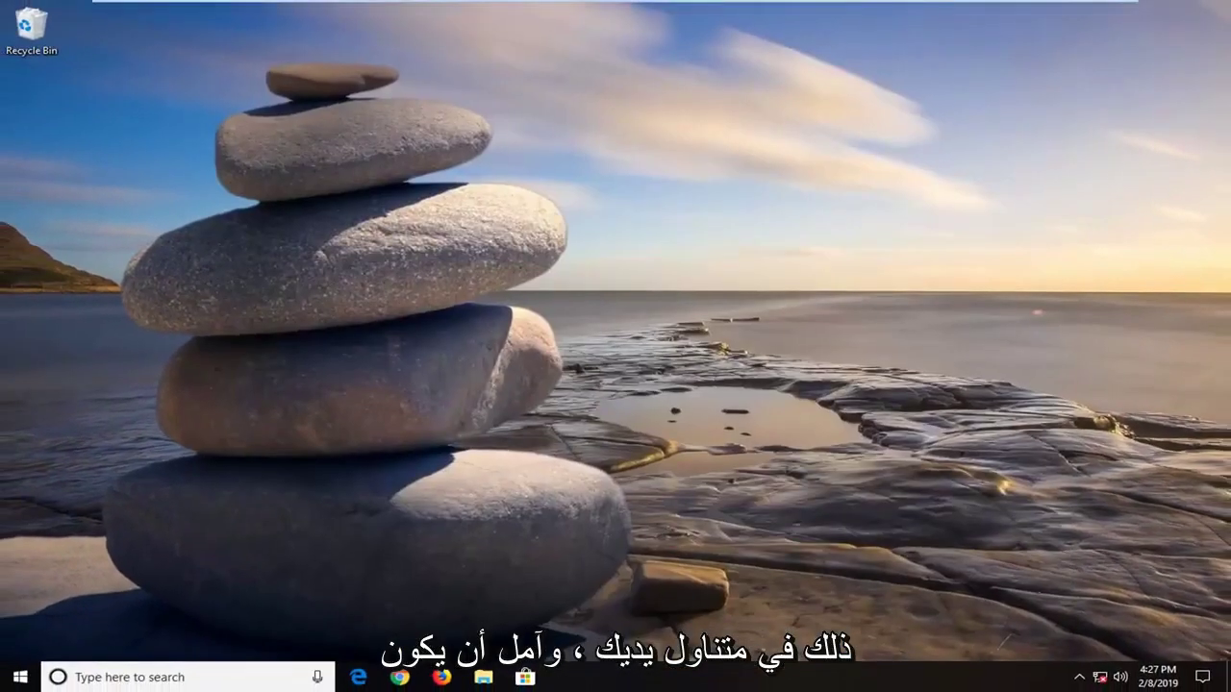